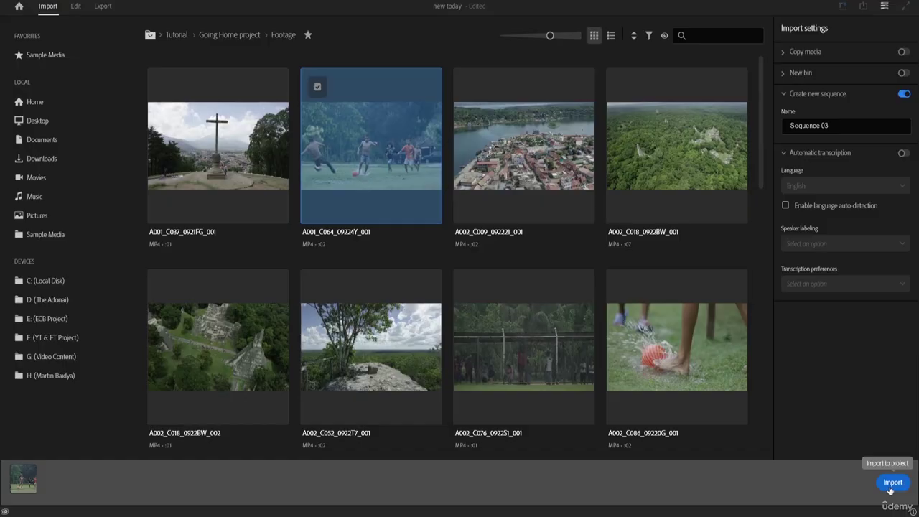
- Import the selected clip A001_C064_09224Y_001 into the project as a new sequence named Sequence 03
{"action": "left_click", "coordinate": [890, 488]}
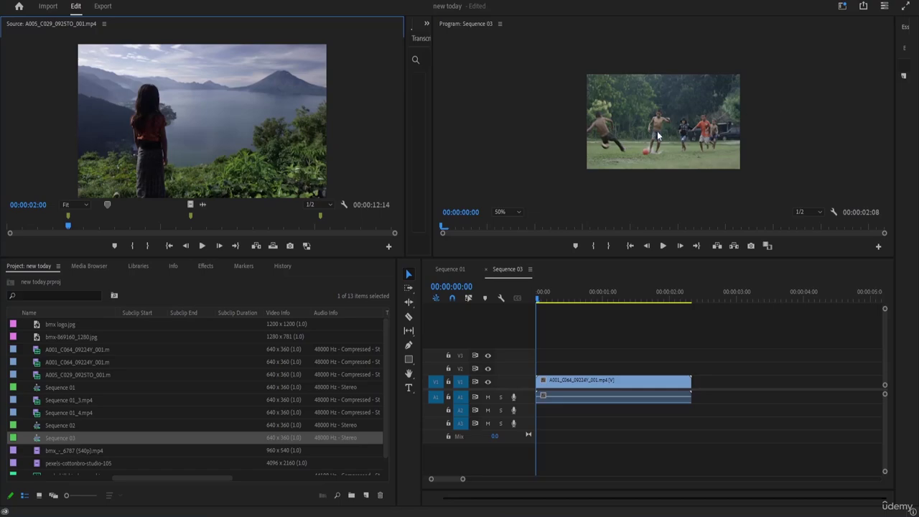
- Set the Program monitor's zoom level to Fit
{"action": "left_click", "coordinate": [515, 211]}
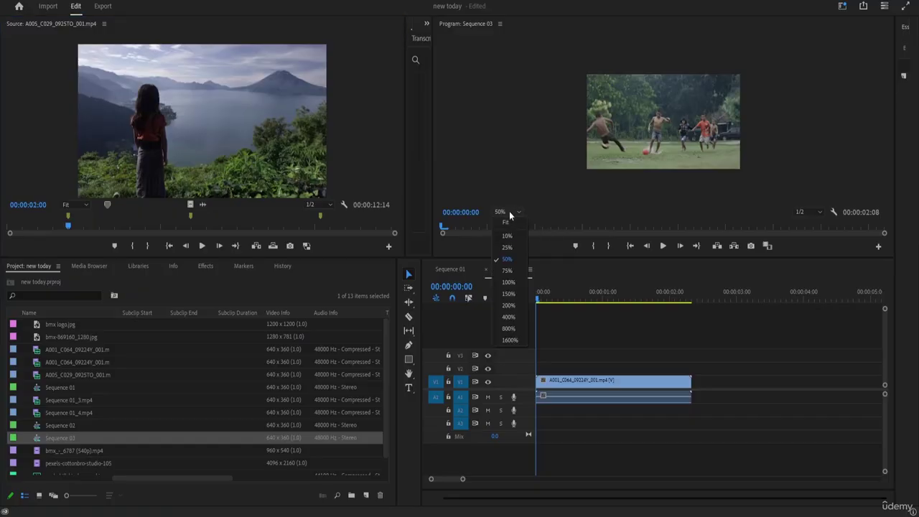
{"action": "left_click", "coordinate": [506, 213]}
{"action": "left_click", "coordinate": [506, 213]}
{"action": "left_click", "coordinate": [509, 227]}
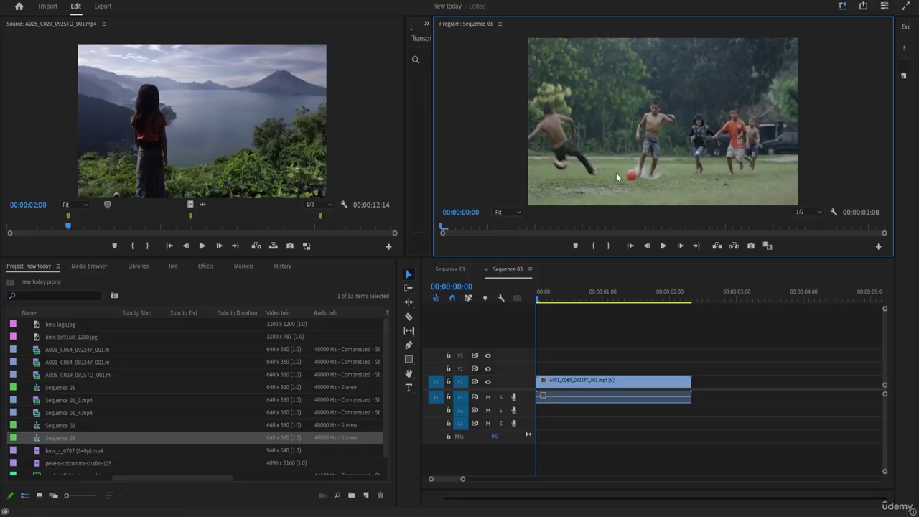
- Play Sequence 03 with several pauses to review the football clip, and return the playhead to the sequence start
{"action": "key", "text": "space"}
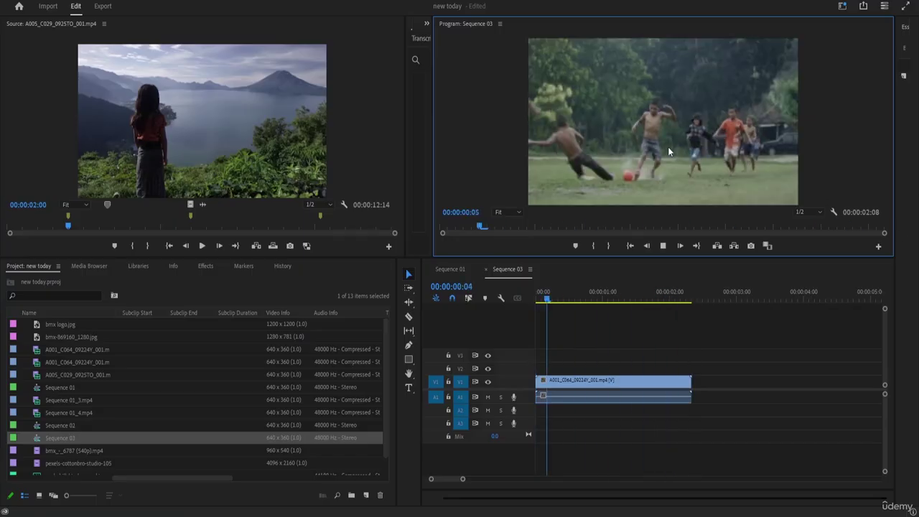
{"action": "key", "text": "space"}
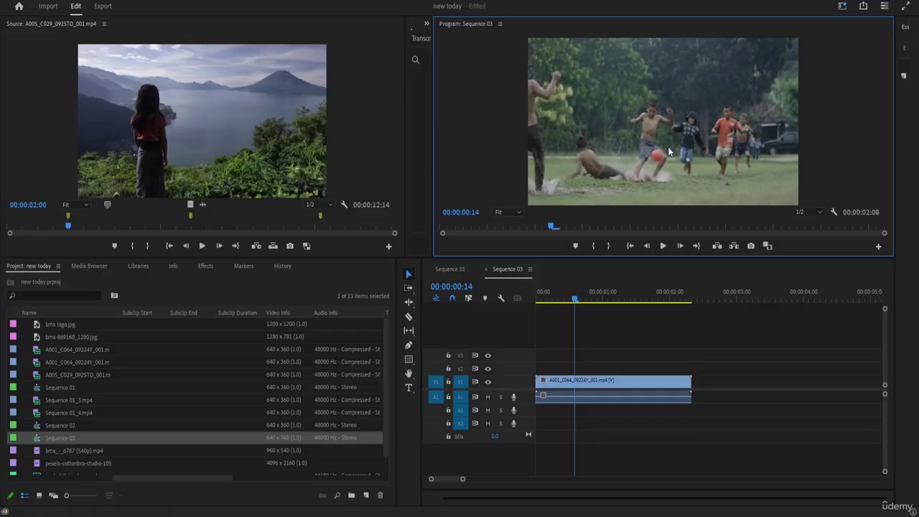
{"action": "key", "text": "space"}
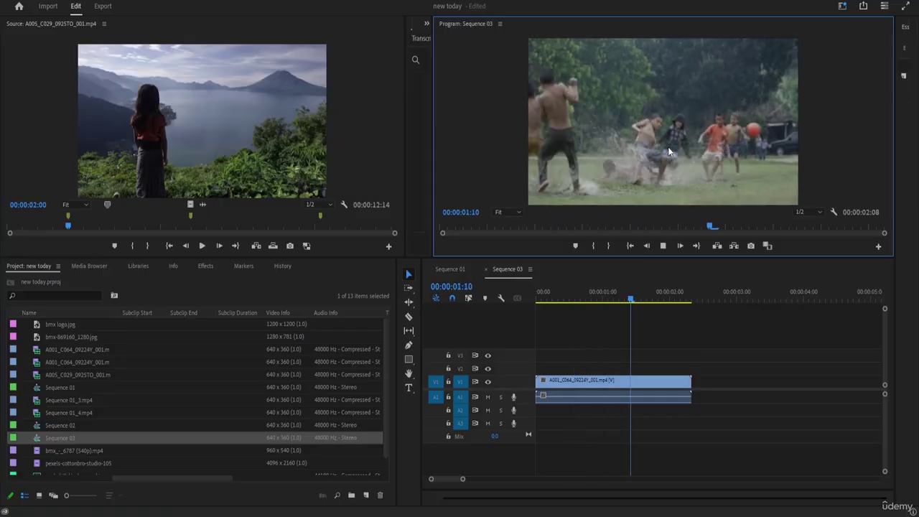
{"action": "key", "text": "space"}
{"action": "key", "text": "space"}
{"action": "key", "text": "space"}
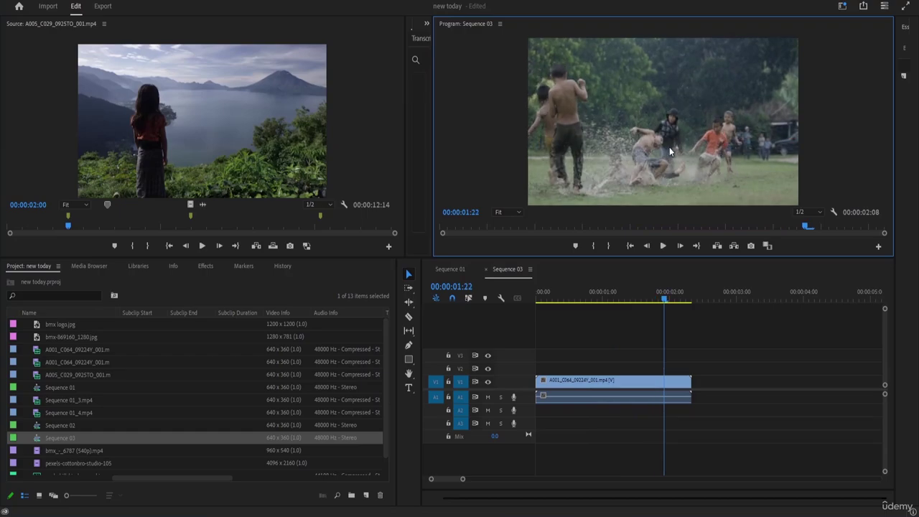
{"action": "key", "text": "space"}
{"action": "key", "text": "space"}
{"action": "key", "text": "space"}
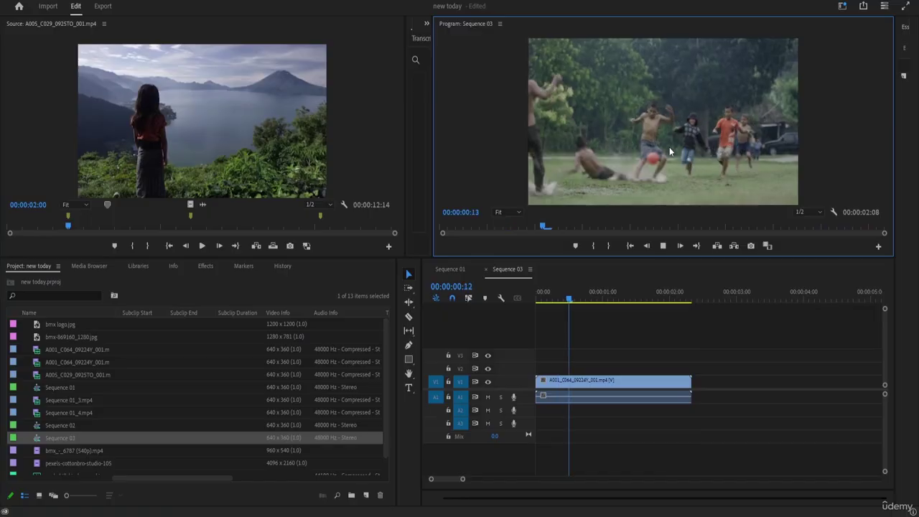
{"action": "key", "text": "space"}
{"action": "key", "text": "space"}
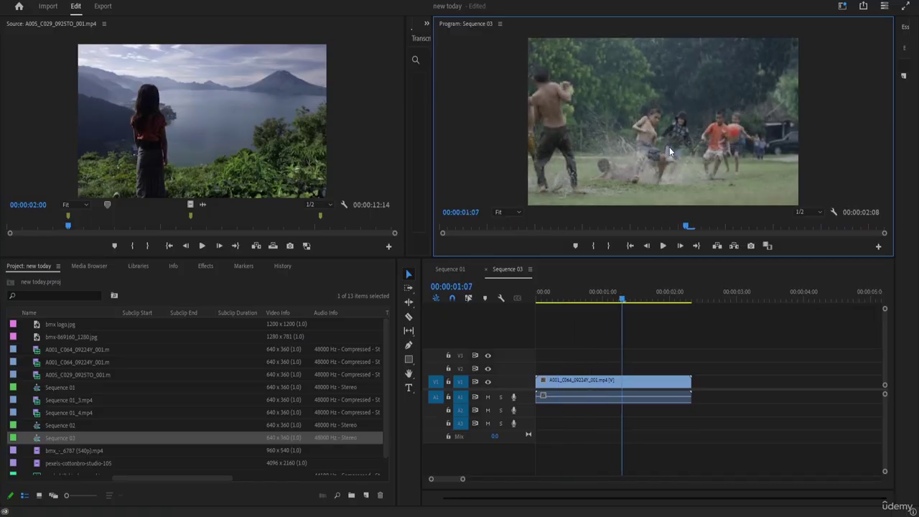
{"action": "key", "text": "space"}
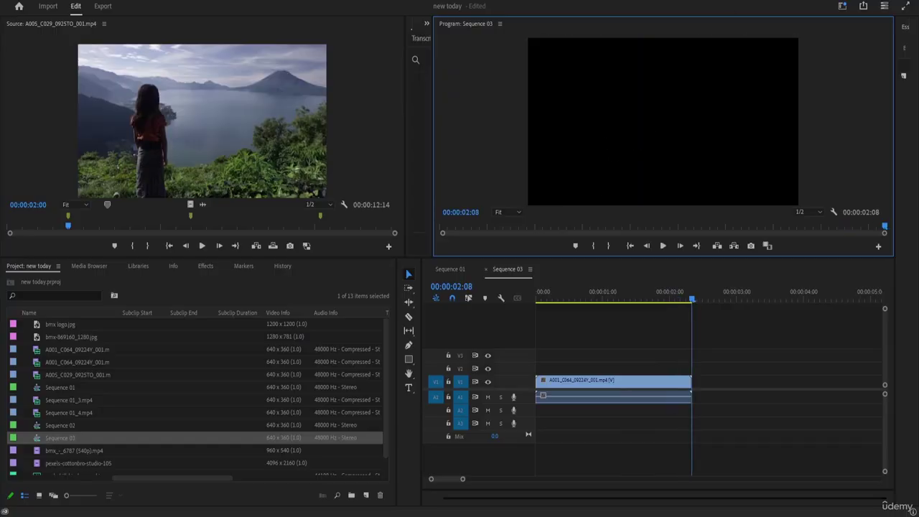
{"action": "key", "text": "space"}
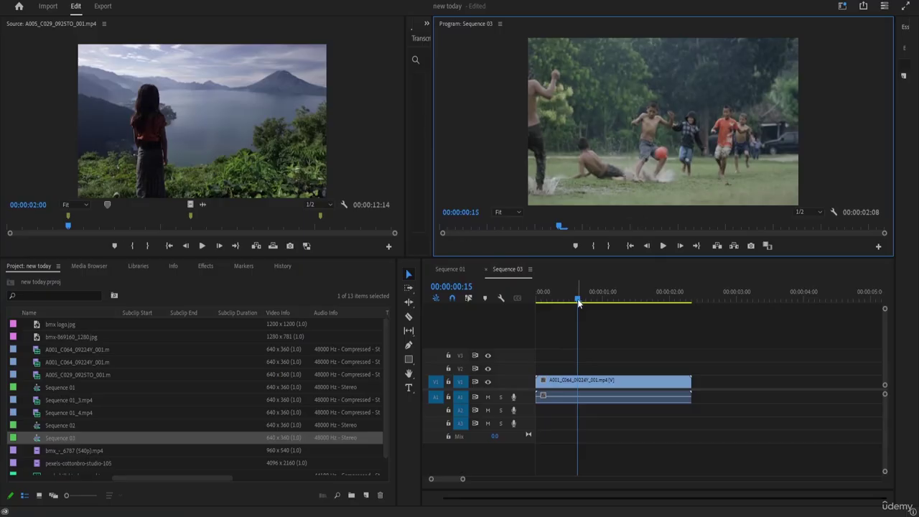
{"action": "left_click_drag", "start_coordinate": [579, 303], "coordinate": [535, 305]}
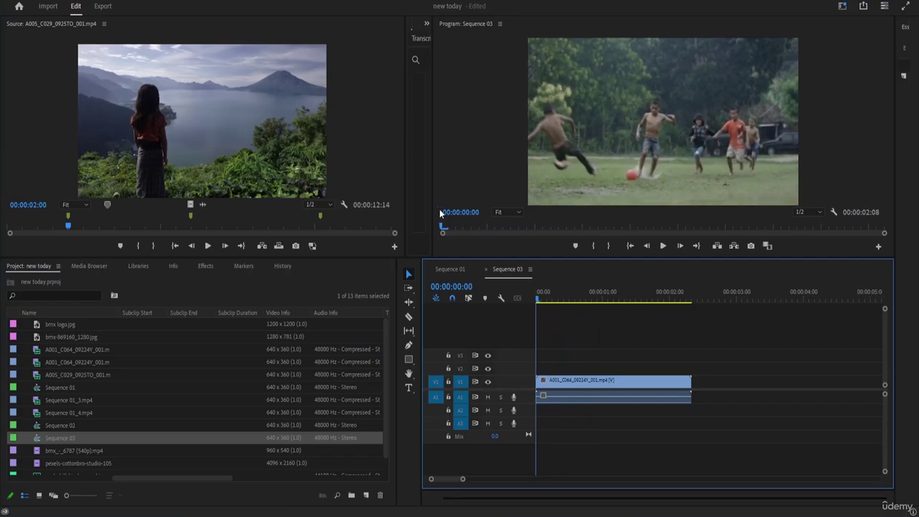
- Change the Program monitor's zoom level to 10%, to 25%, and finally to 50%
{"action": "left_click", "coordinate": [513, 212]}
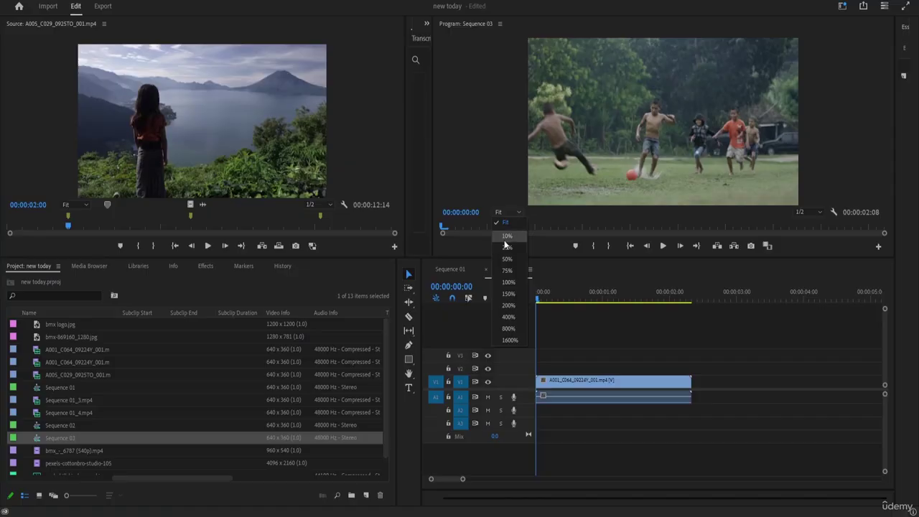
{"action": "left_click", "coordinate": [505, 238]}
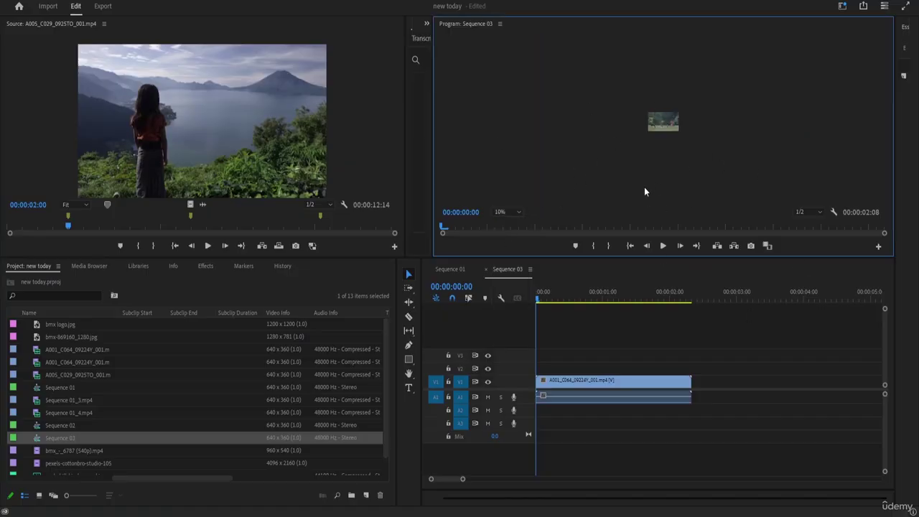
{"action": "left_click", "coordinate": [505, 211]}
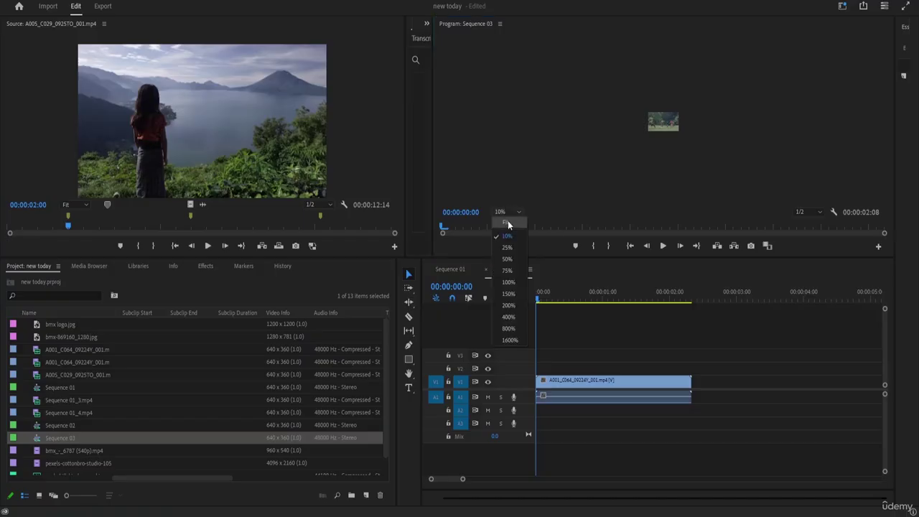
{"action": "left_click", "coordinate": [507, 248]}
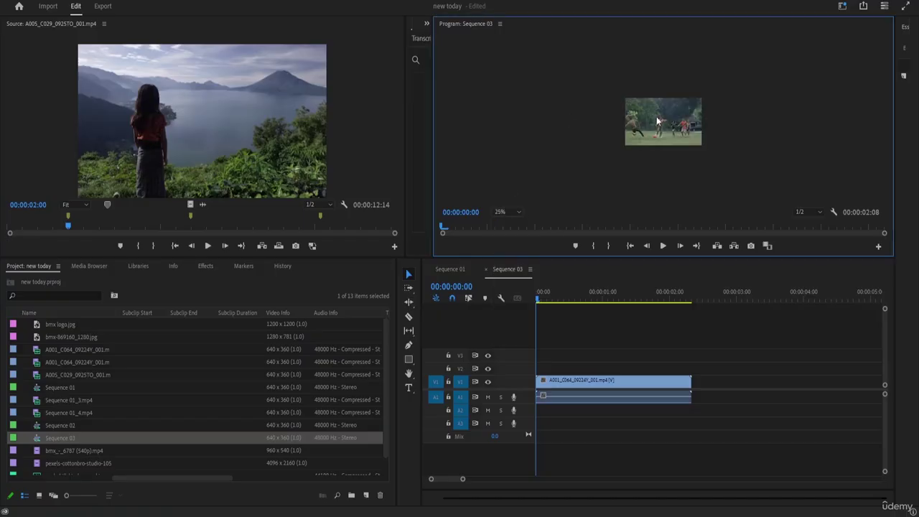
{"action": "left_click", "coordinate": [506, 213]}
{"action": "left_click", "coordinate": [507, 259]}
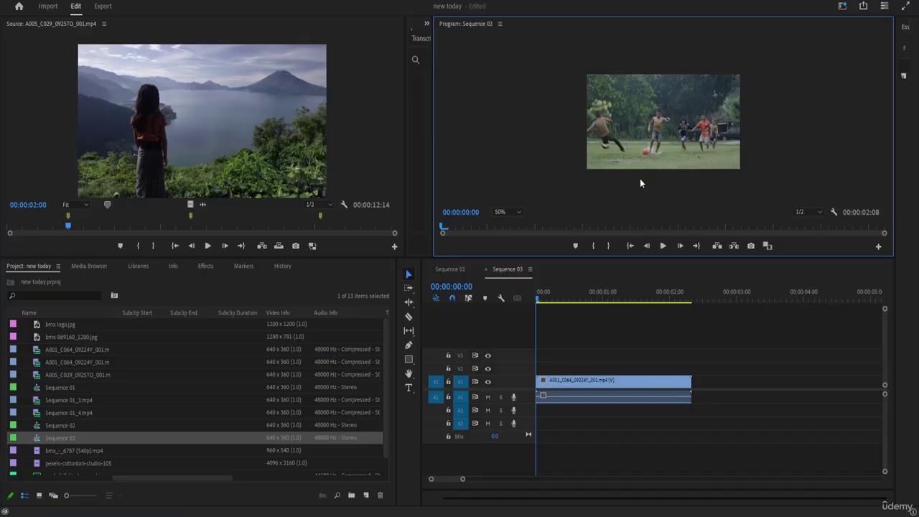
- Select the football clip in the Program monitor with the Selection tool, scale it well beyond the frame, and reposition it around the boy with the ball
{"action": "left_click", "coordinate": [408, 277]}
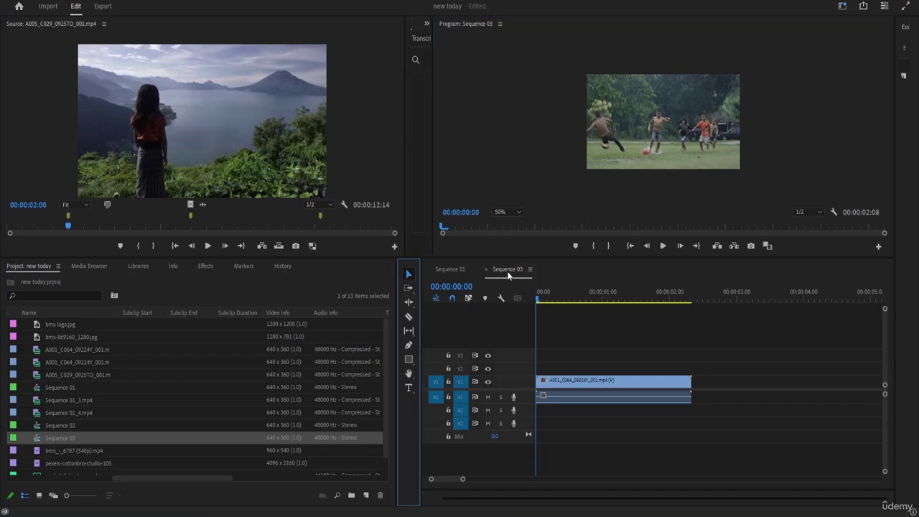
{"action": "left_click", "coordinate": [637, 140]}
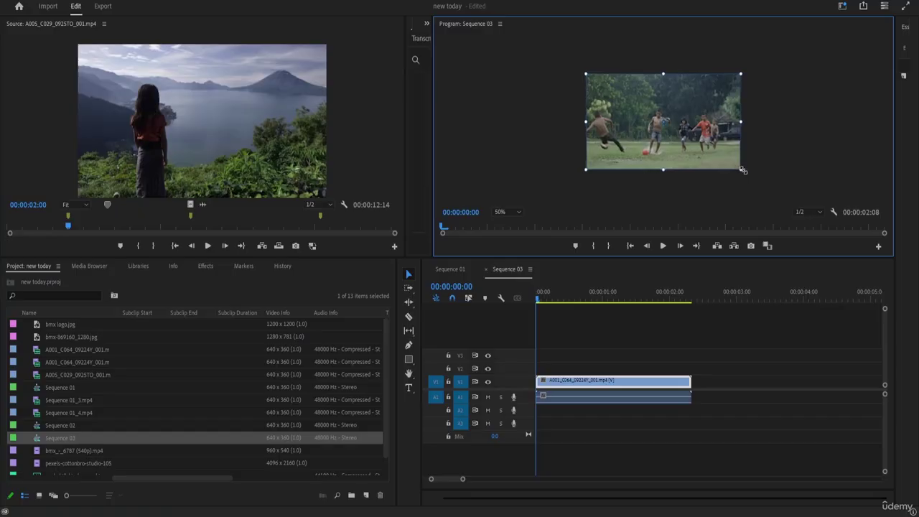
{"action": "left_click_drag", "start_coordinate": [739, 169], "coordinate": [802, 196]}
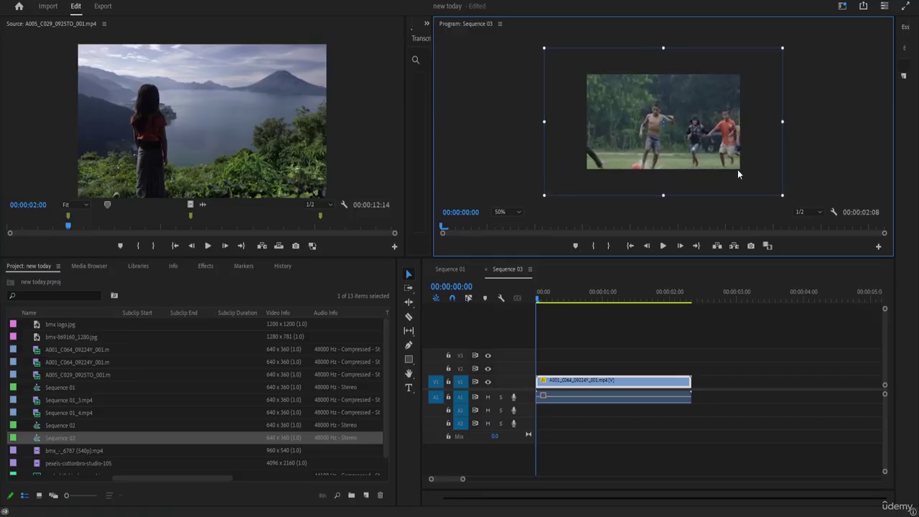
{"action": "mouse_move", "coordinate": [716, 139]}
{"action": "left_mouse_down"}
{"action": "mouse_move", "coordinate": [723, 122]}
{"action": "mouse_move", "coordinate": [703, 158]}
{"action": "mouse_move", "coordinate": [720, 123]}
{"action": "mouse_move", "coordinate": [722, 152]}
{"action": "left_mouse_up"}
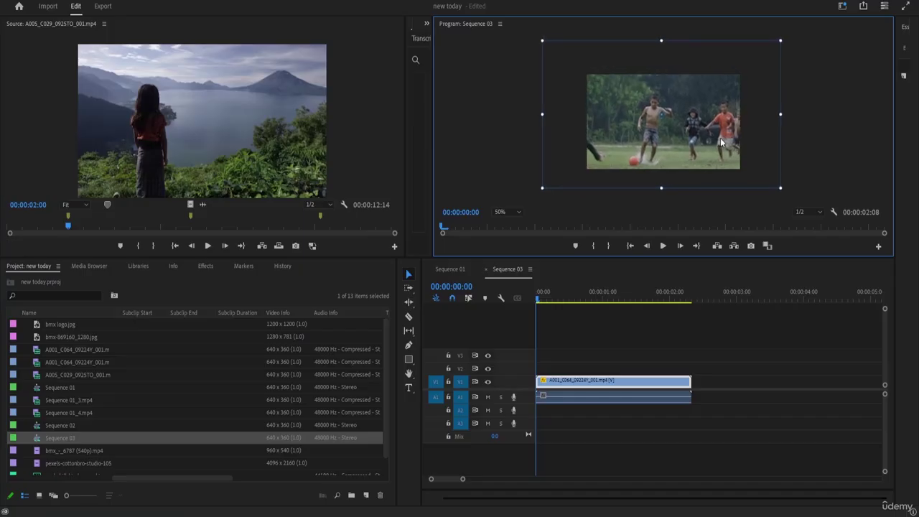
{"action": "left_click_drag", "start_coordinate": [781, 188], "coordinate": [832, 220]}
{"action": "left_click_drag", "start_coordinate": [706, 141], "coordinate": [719, 118]}
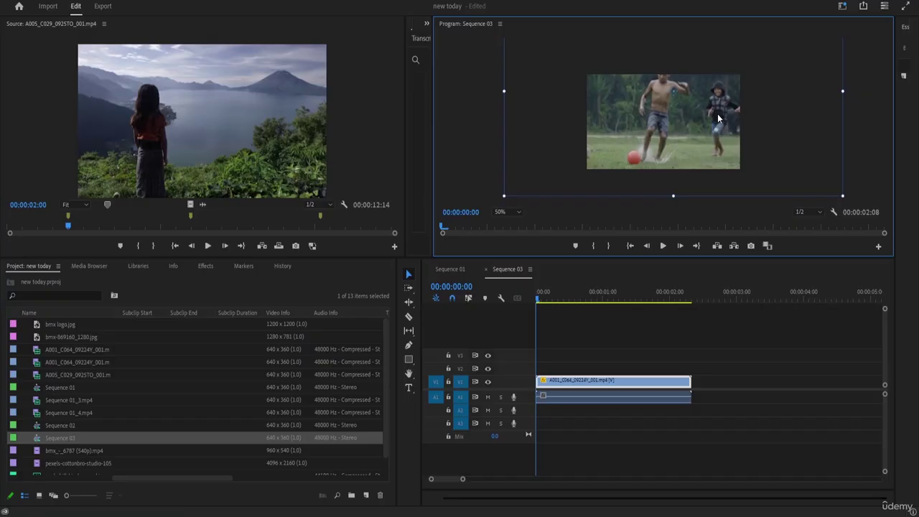
- Play and pause the sequence to review the enlarged framing of the football clip
{"action": "key", "text": "space"}
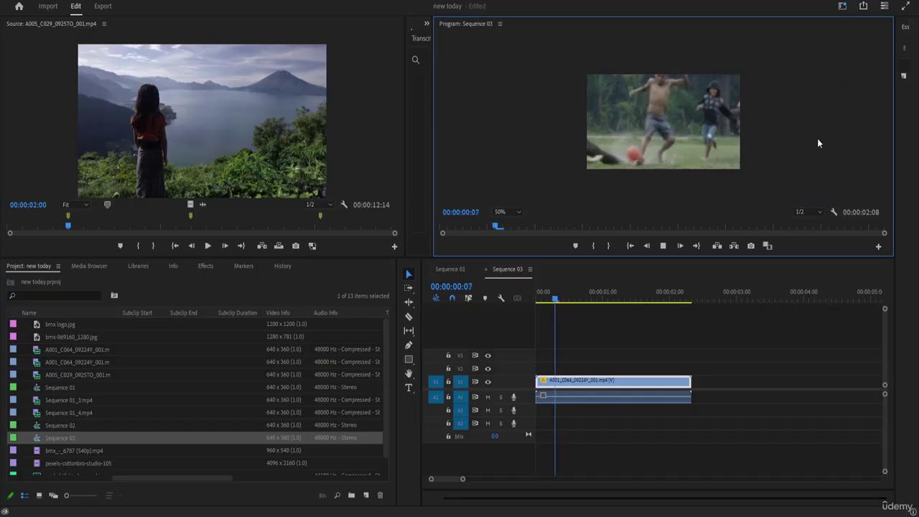
{"action": "key", "text": "space"}
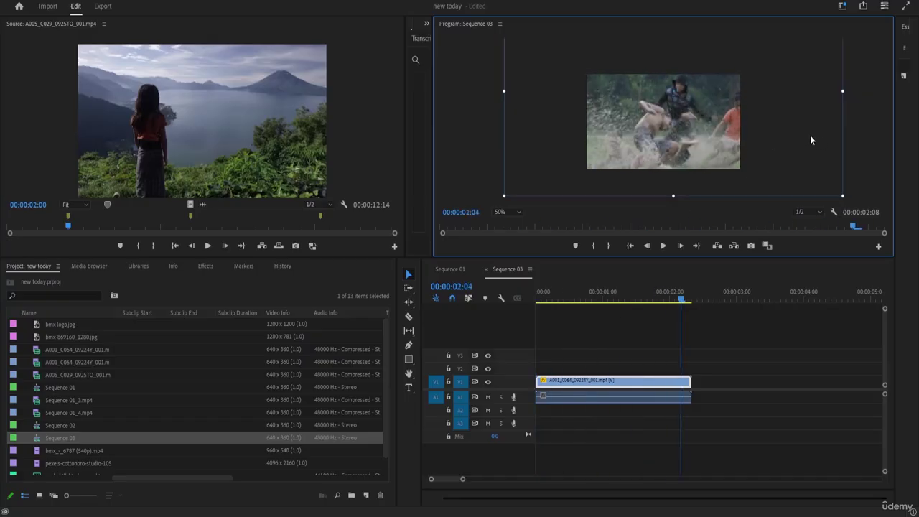
{"action": "key", "text": "space"}
{"action": "key", "text": "space"}
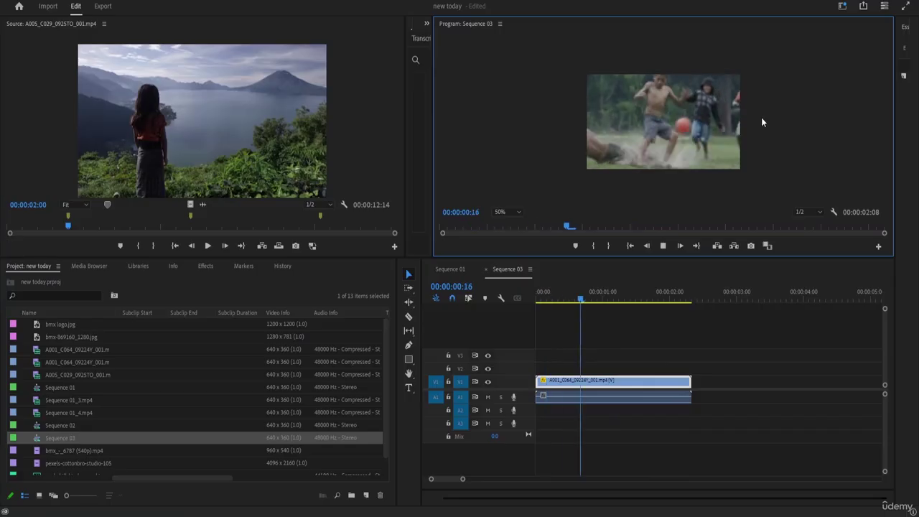
{"action": "key", "text": "space"}
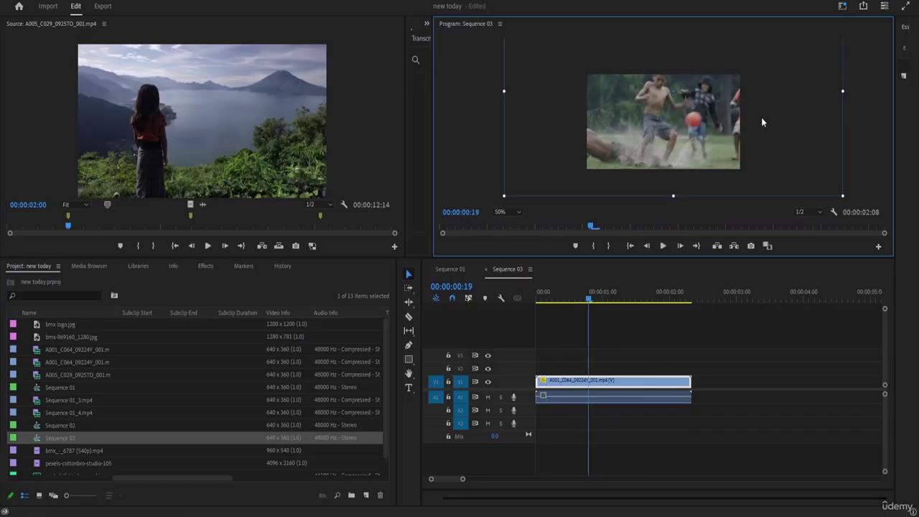
{"action": "key", "text": "space"}
{"action": "key", "text": "space"}
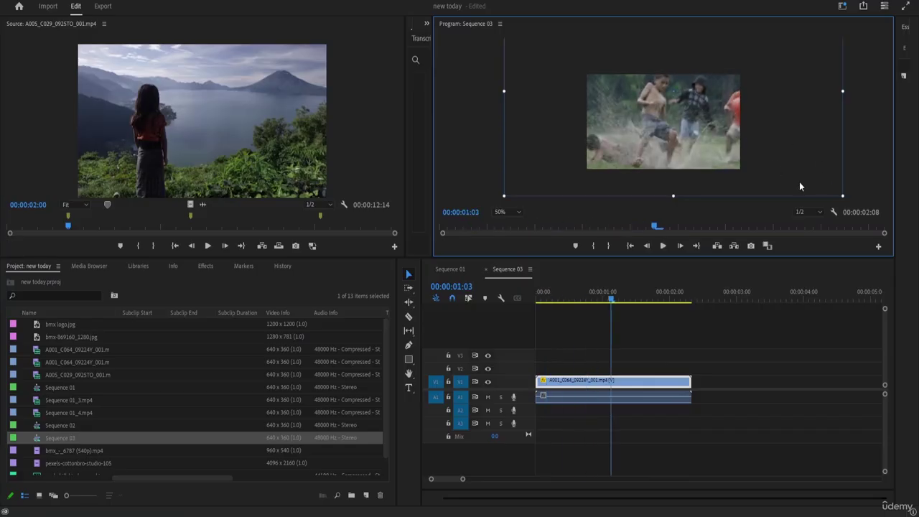
- Scale the football clip down in the Program monitor and reposition it so that it just fills the frame
{"action": "left_click_drag", "start_coordinate": [842, 199], "coordinate": [701, 140]}
{"action": "left_click_drag", "start_coordinate": [682, 98], "coordinate": [669, 127]}
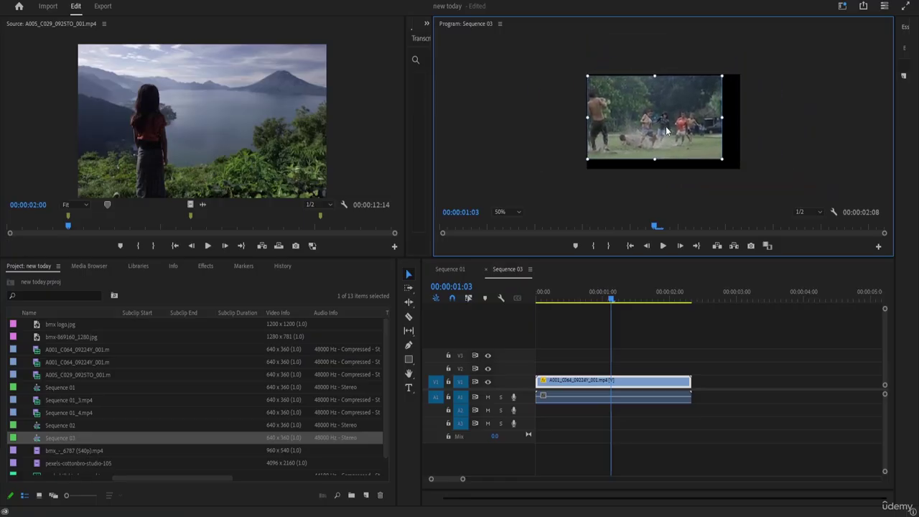
{"action": "left_click_drag", "start_coordinate": [725, 160], "coordinate": [733, 162]}
{"action": "left_click_drag", "start_coordinate": [699, 132], "coordinate": [698, 130]}
{"action": "mouse_move", "coordinate": [732, 165]}
{"action": "left_mouse_down"}
{"action": "mouse_move", "coordinate": [710, 149]}
{"action": "mouse_move", "coordinate": [741, 168]}
{"action": "left_mouse_up"}
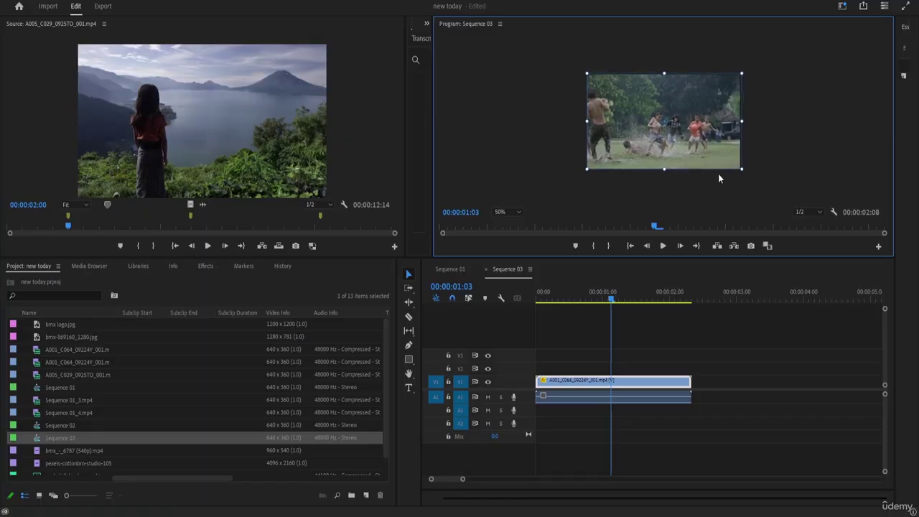
- Play and scrub through the sequence to review the refitted clip, and return the playhead to the start
{"action": "key", "text": "space"}
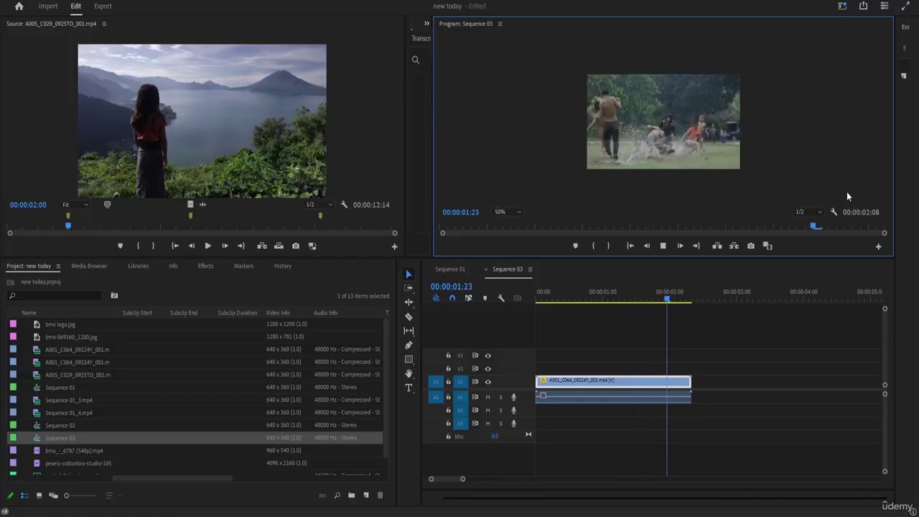
{"action": "key", "text": "space"}
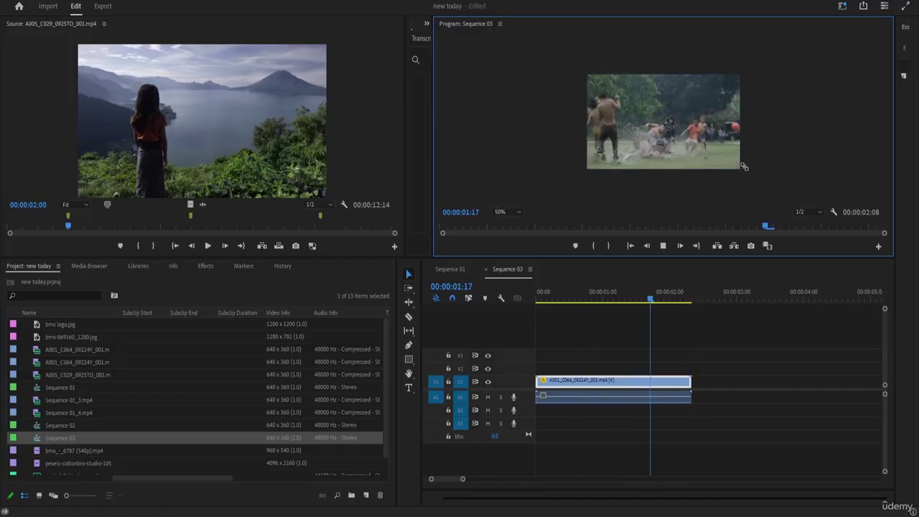
{"action": "key", "text": "space"}
{"action": "key", "text": "space"}
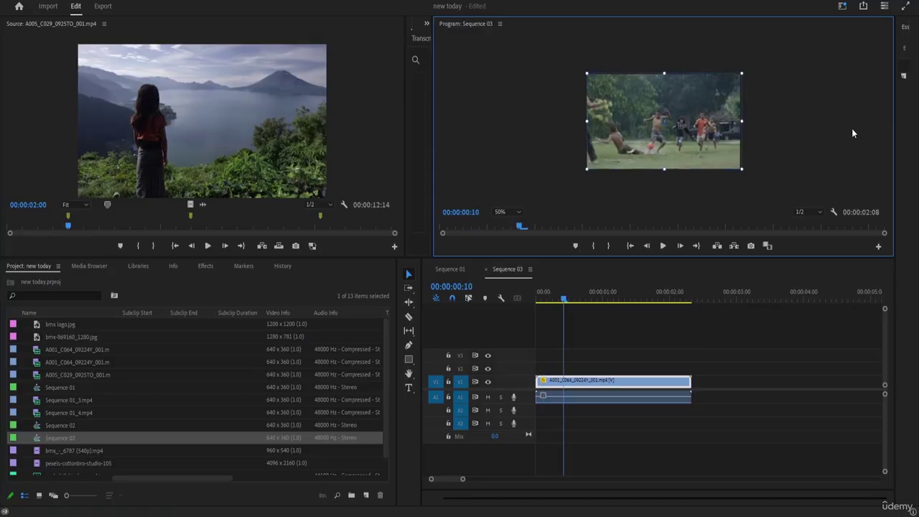
{"action": "key", "text": "space"}
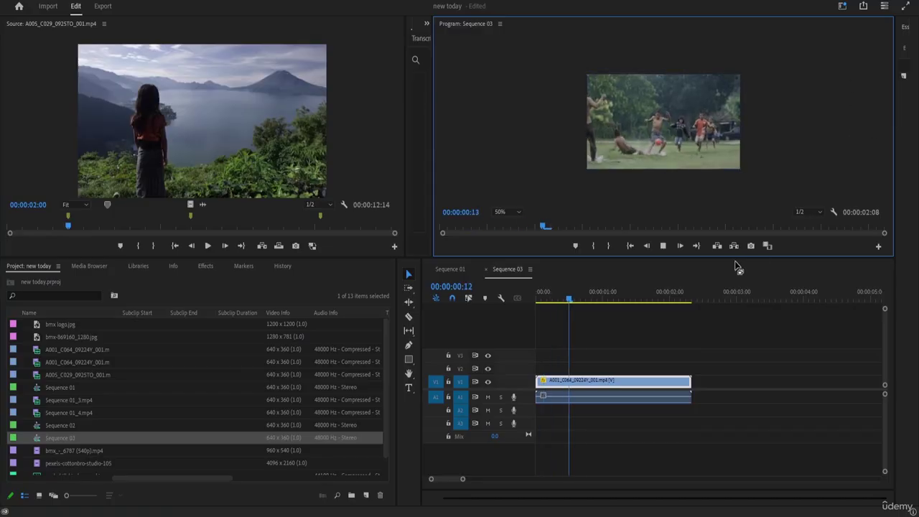
{"action": "key", "text": "space"}
{"action": "left_click", "coordinate": [625, 291]}
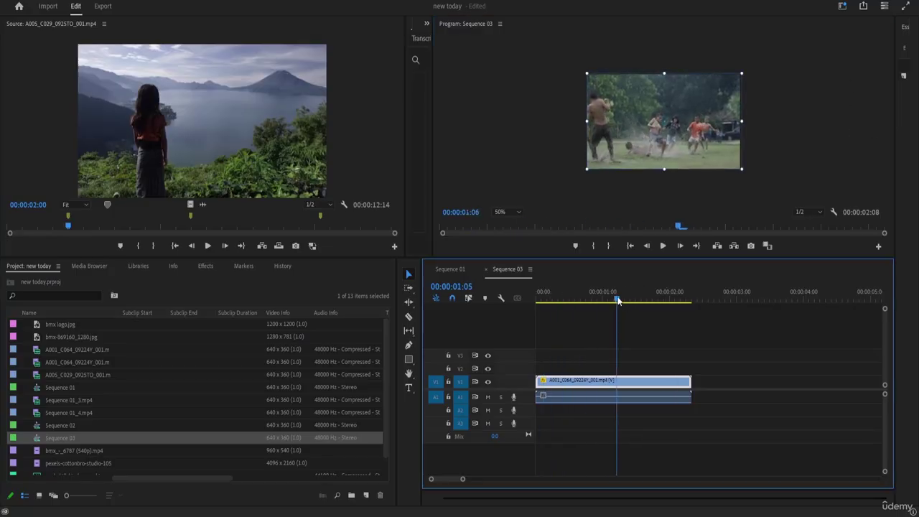
{"action": "key", "text": "Home"}
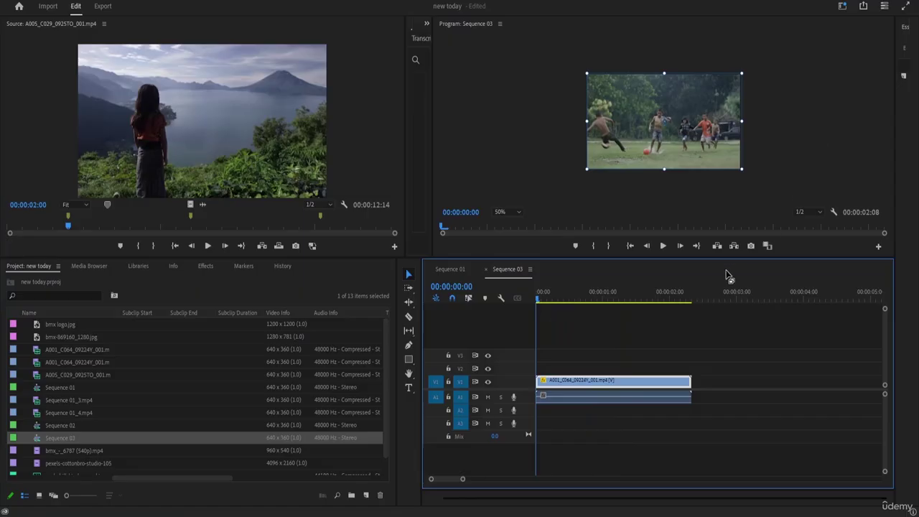
- Play and step through the sequence to 00:00:00:10 and split the football clip on V1 there with the Razor tool
{"action": "key", "text": "space"}
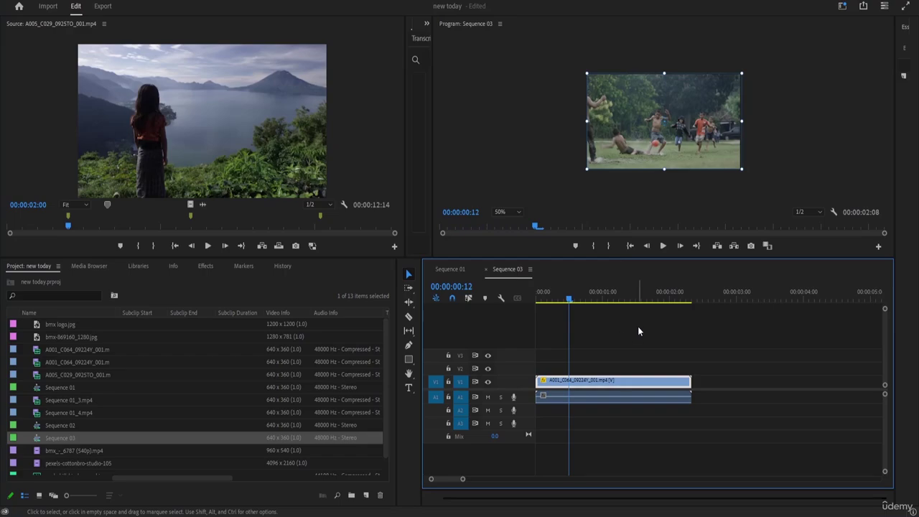
{"action": "key", "text": "Home"}
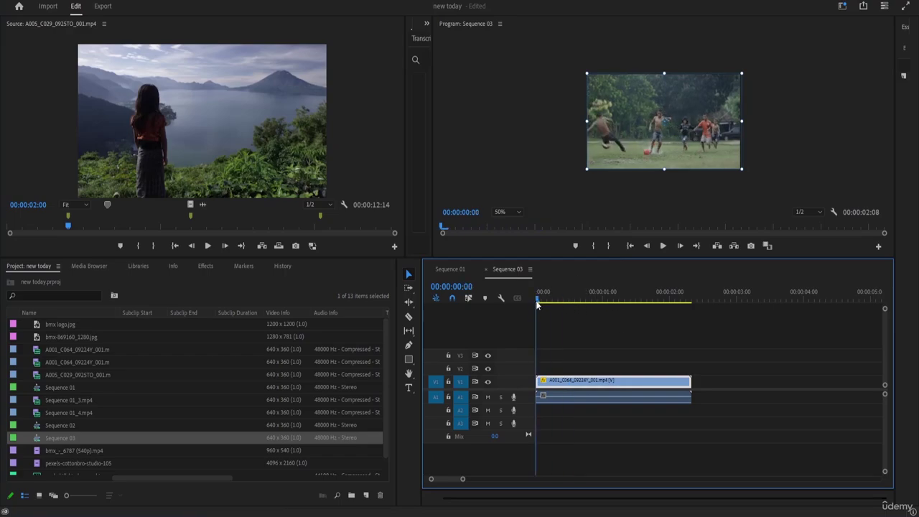
{"action": "key", "text": "space"}
{"action": "key", "text": "space"}
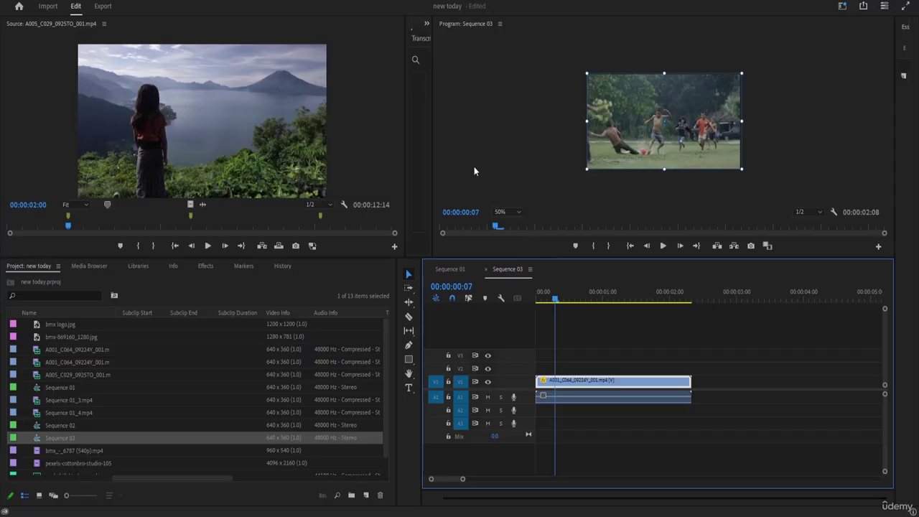
{"action": "key", "text": "Right"}
{"action": "key", "text": "Right"}
{"action": "key", "text": "Right"}
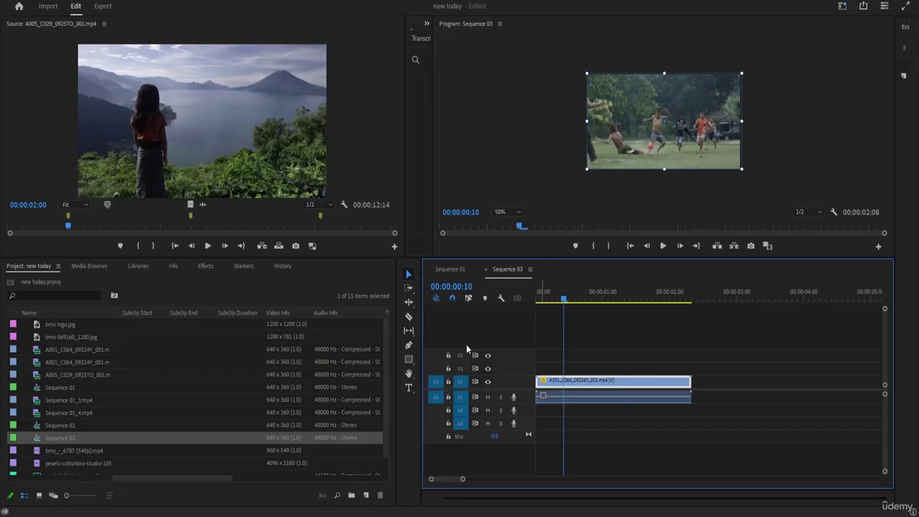
{"action": "left_click", "coordinate": [407, 316]}
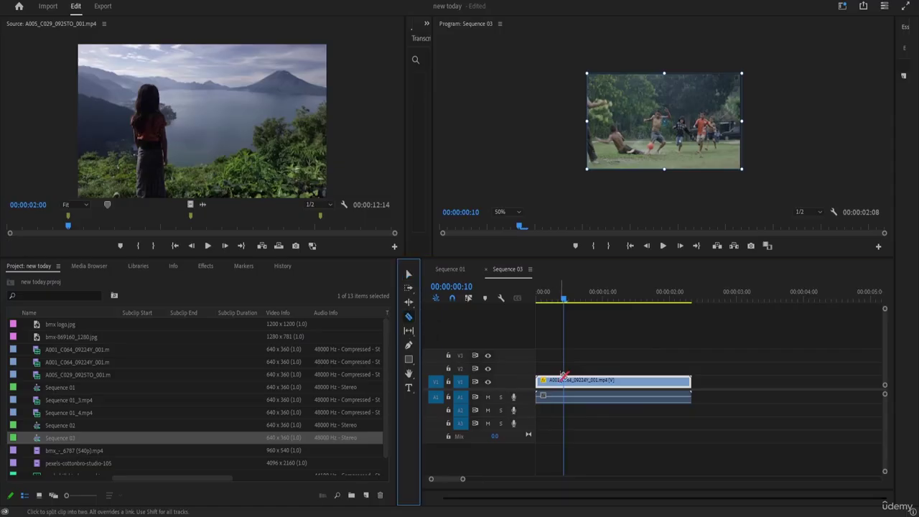
{"action": "left_click", "coordinate": [567, 380]}
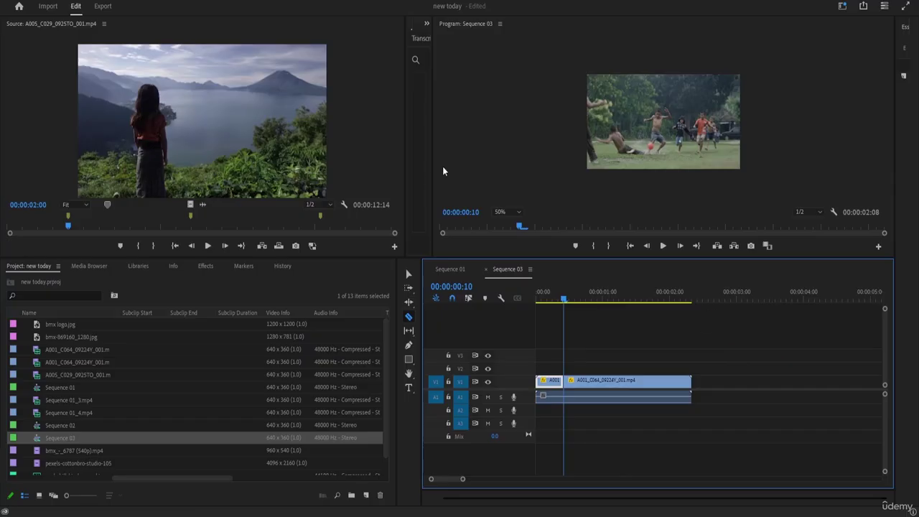
- At 00:00:00:18, select the clip's second segment, scale it up beyond the frame in the Program monitor, and reposition it around the boys with the ball
{"action": "left_click", "coordinate": [586, 300]}
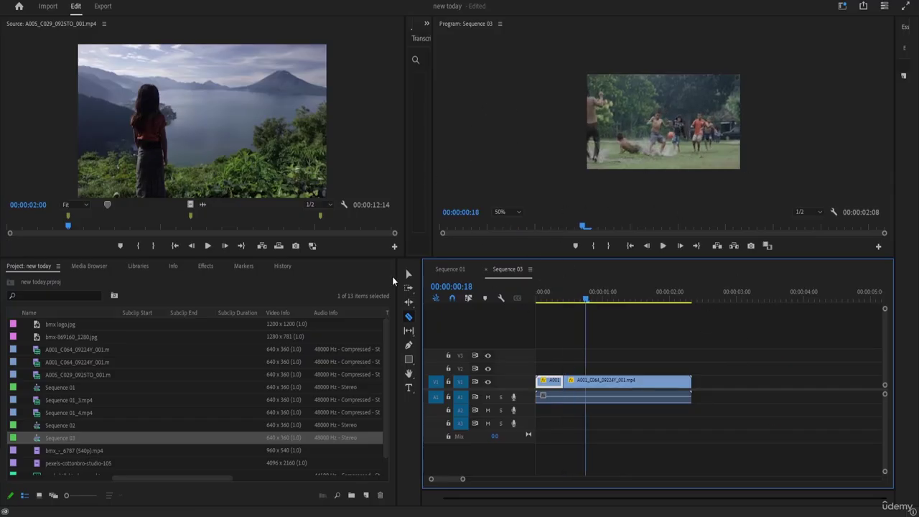
{"action": "left_click", "coordinate": [412, 274]}
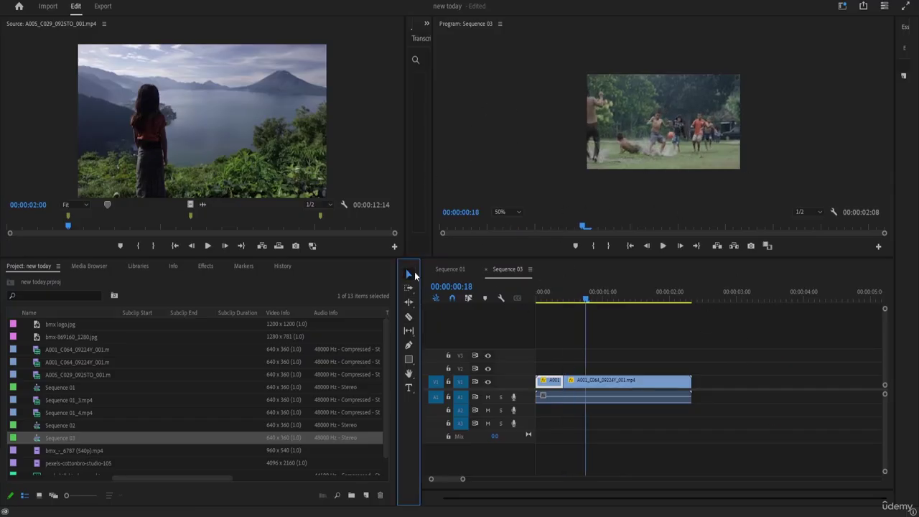
{"action": "left_click", "coordinate": [699, 127]}
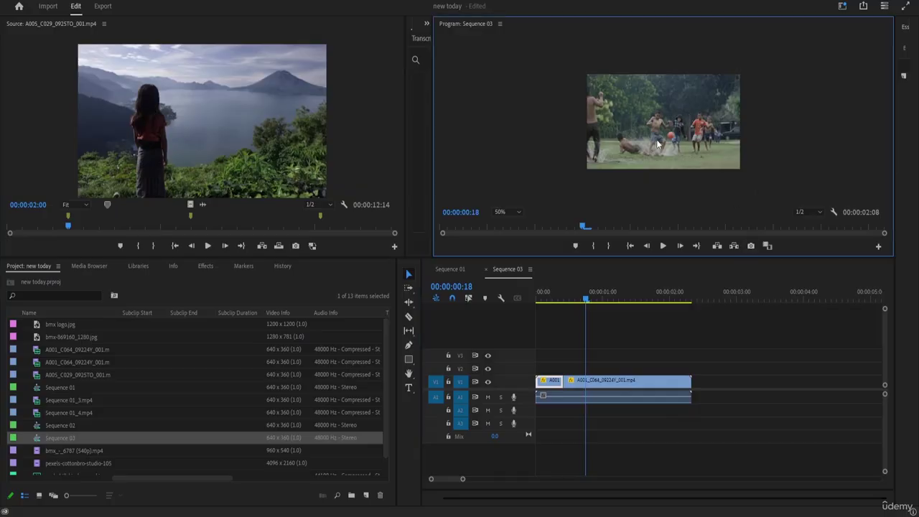
{"action": "left_click", "coordinate": [617, 381]}
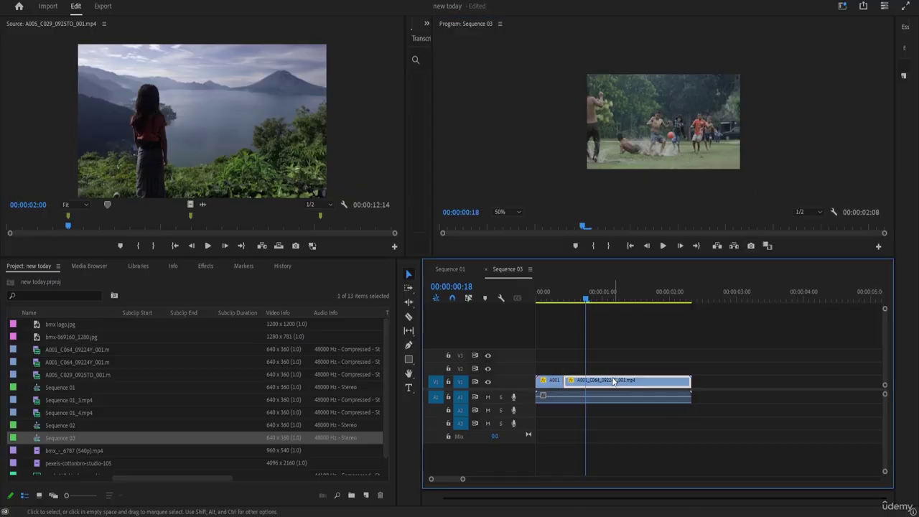
{"action": "left_click", "coordinate": [656, 126]}
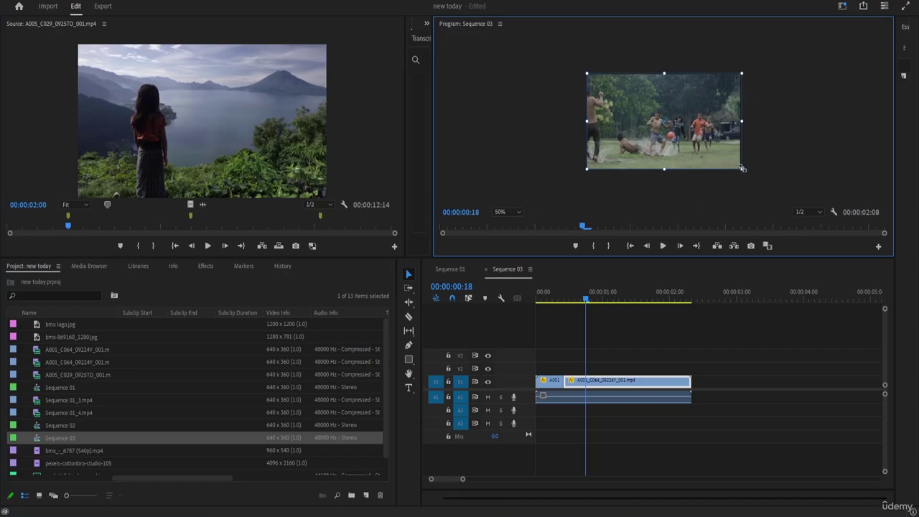
{"action": "left_click_drag", "start_coordinate": [743, 168], "coordinate": [781, 192]}
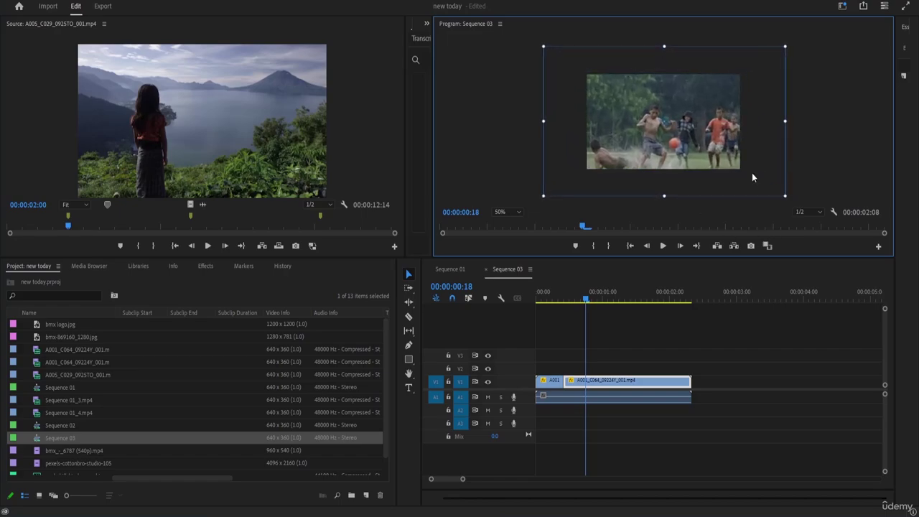
{"action": "left_click_drag", "start_coordinate": [701, 149], "coordinate": [718, 129]}
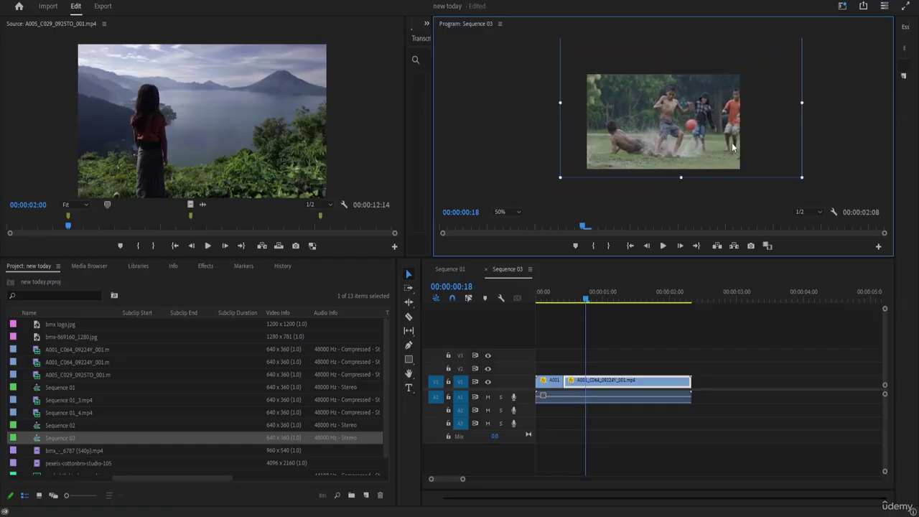
- Enlarge the second segment further and shift it to frame the boy kicking the ball and the one on the ground
{"action": "left_click_drag", "start_coordinate": [802, 177], "coordinate": [856, 194]}
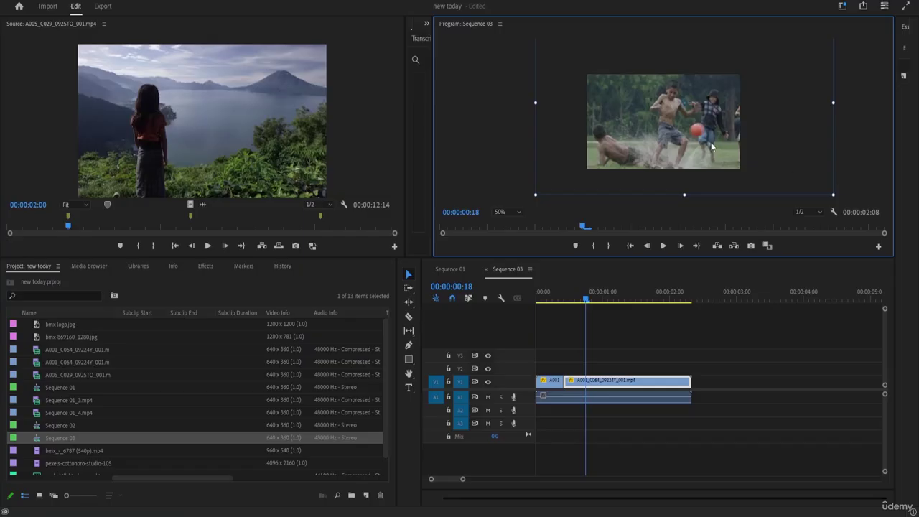
{"action": "left_click_drag", "start_coordinate": [711, 144], "coordinate": [726, 140]}
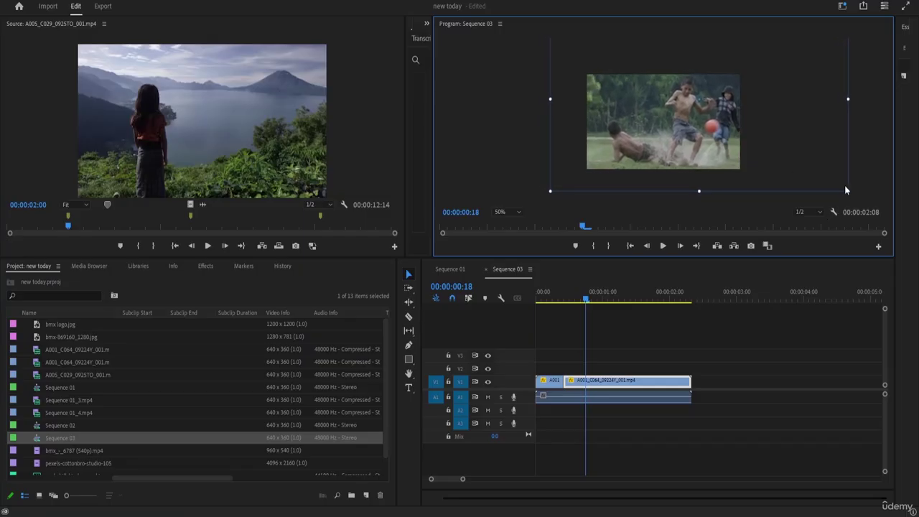
{"action": "left_click_drag", "start_coordinate": [848, 190], "coordinate": [853, 194]}
{"action": "left_click_drag", "start_coordinate": [701, 148], "coordinate": [704, 148]}
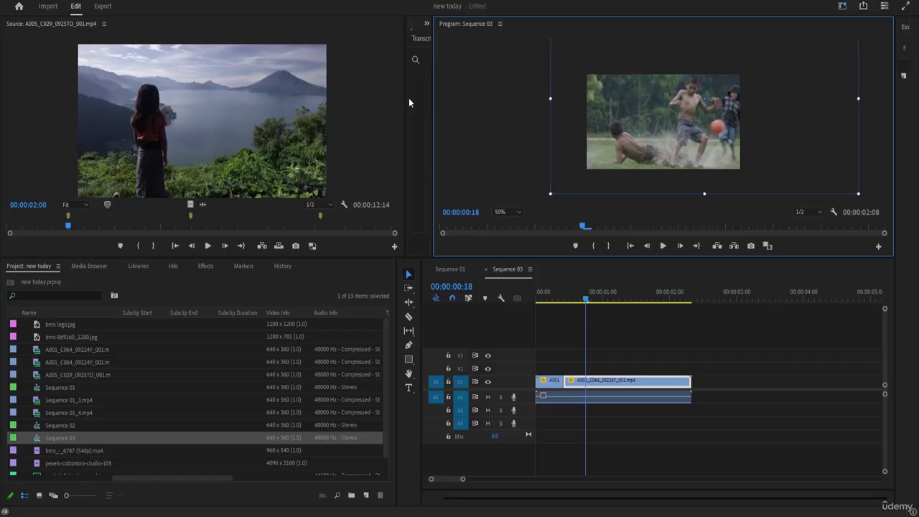
- Play the sequence through to review the cut from the wide first segment to the enlarged second one
{"action": "key", "text": "space"}
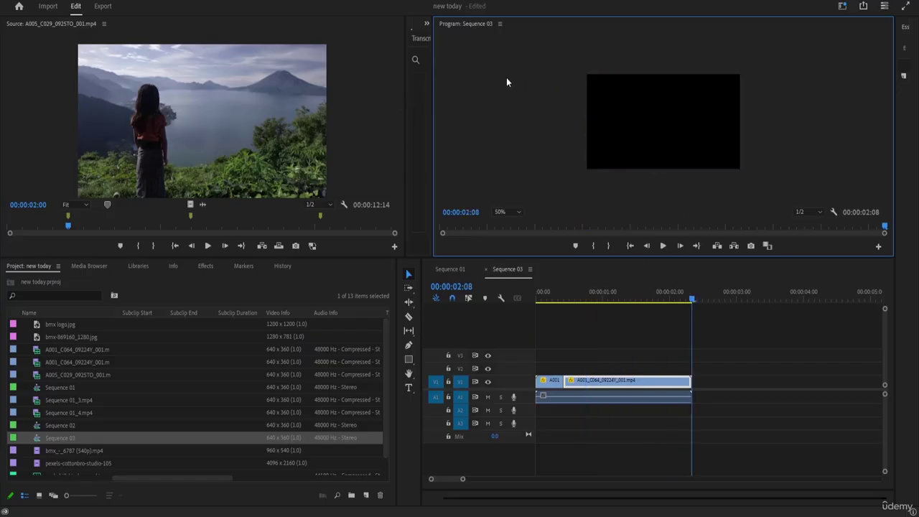
{"action": "left_click", "coordinate": [663, 245]}
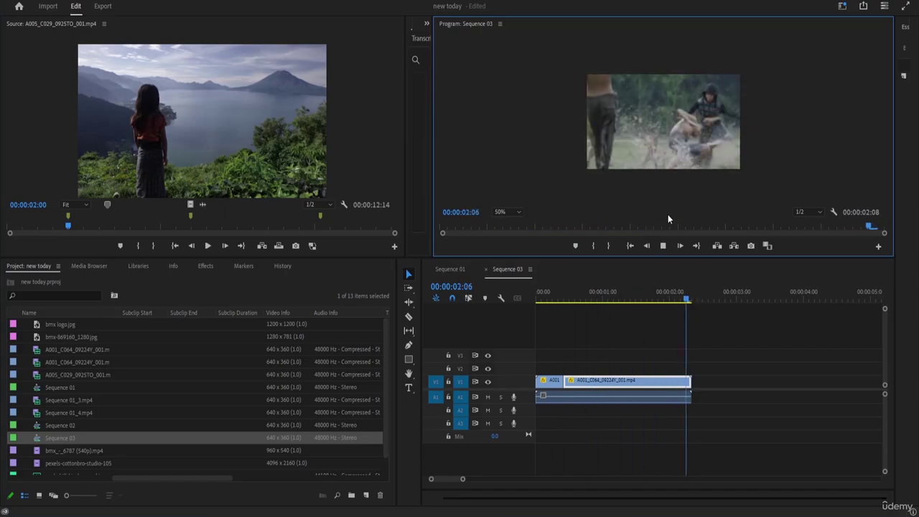
{"action": "key", "text": "space"}
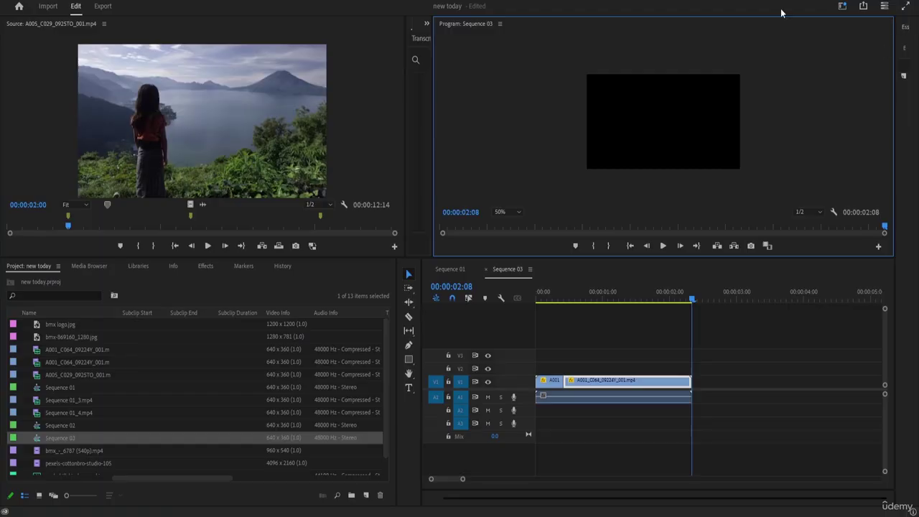
- Play the sequence in full-screen view, exit it, and replay the edit in the Program monitor
{"action": "left_click", "coordinate": [904, 8]}
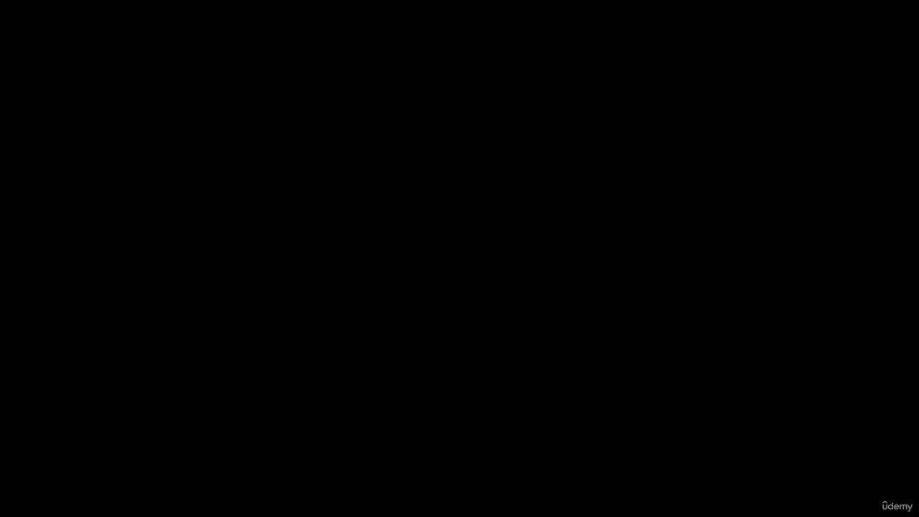
{"action": "key", "text": "space"}
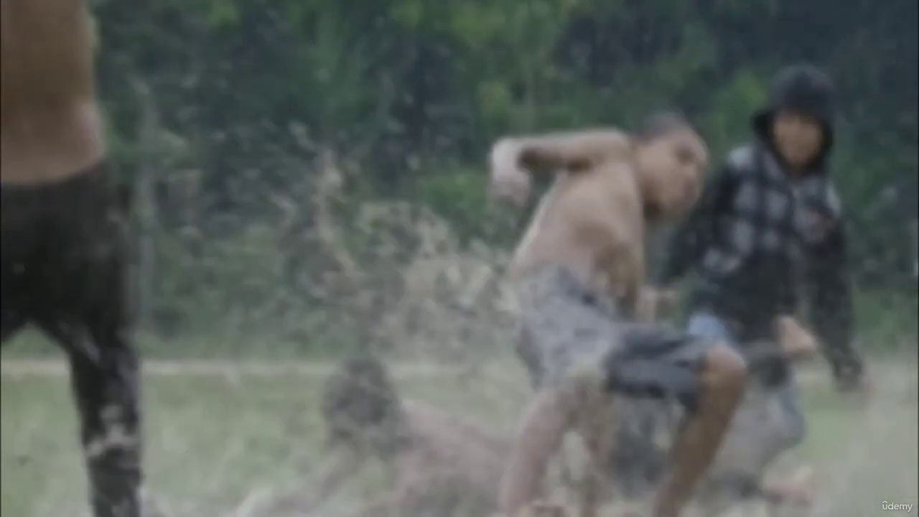
{"action": "key", "text": "Escape"}
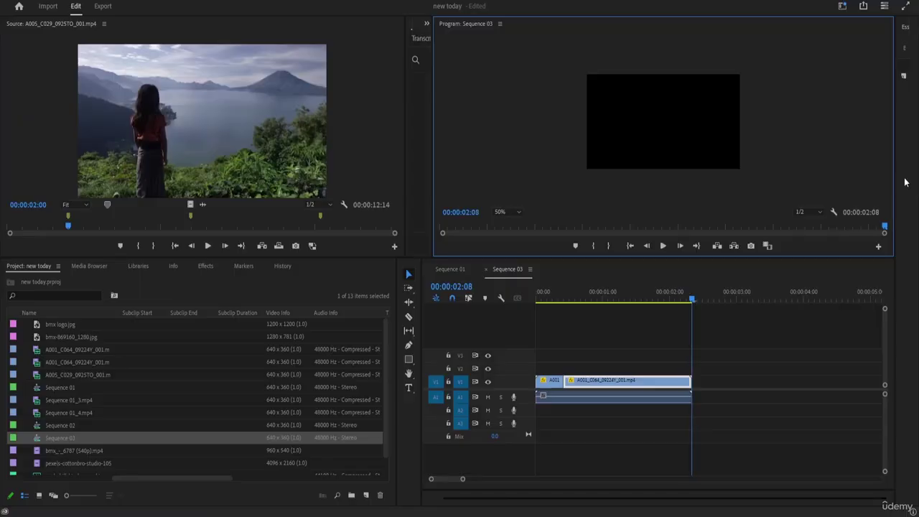
{"action": "key", "text": "space"}
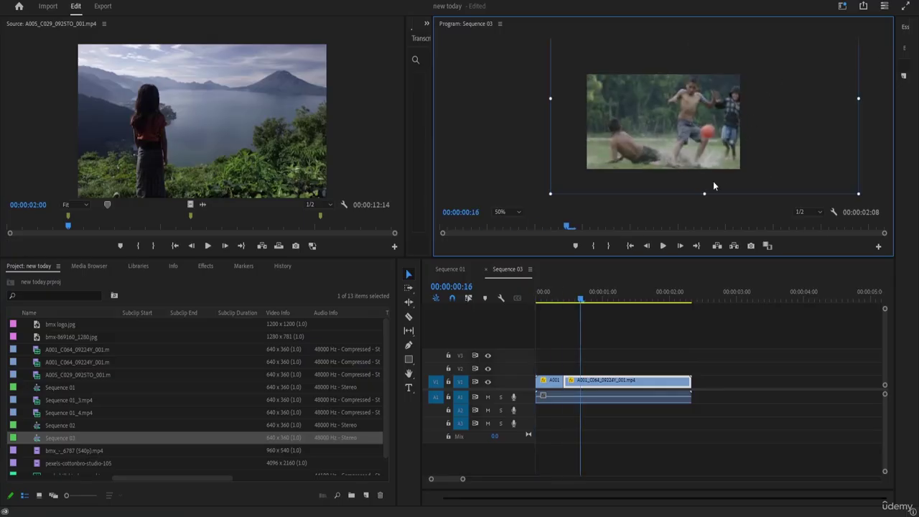
- Quick-export Sequence 03 and play the exported Sequence 03.mp4 from the Export folder on the desktop
{"action": "left_click", "coordinate": [864, 7]}
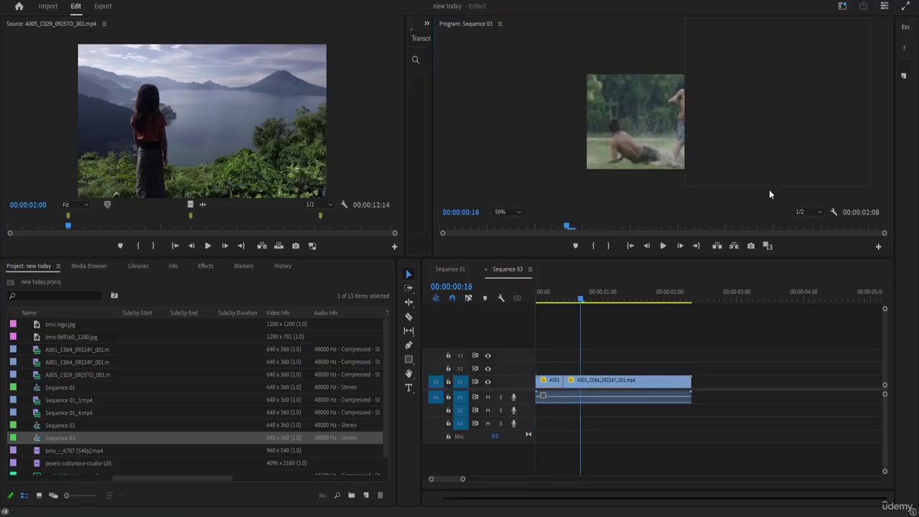
{"action": "left_click", "coordinate": [837, 166]}
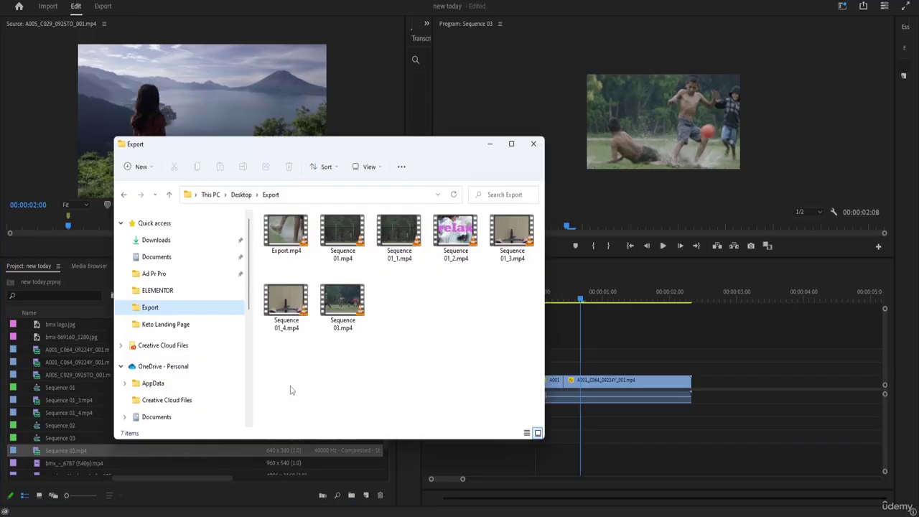
{"action": "double_click", "coordinate": [352, 327]}
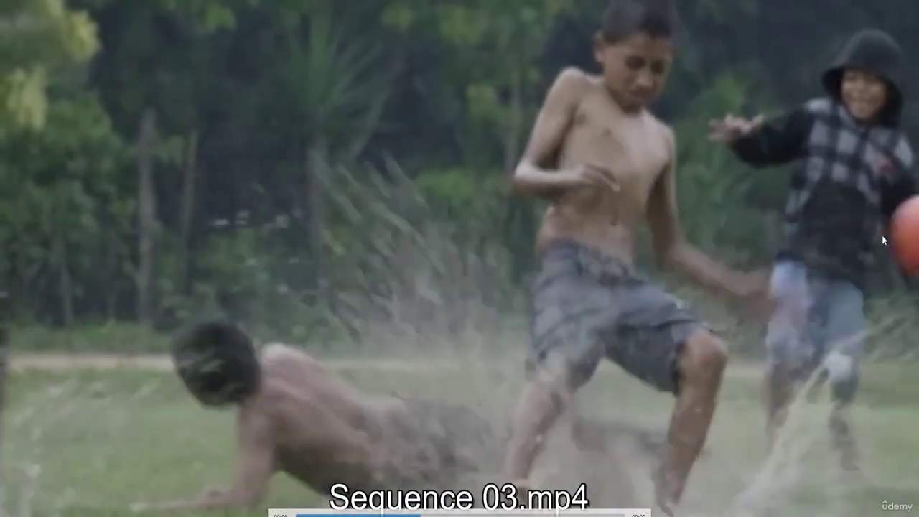